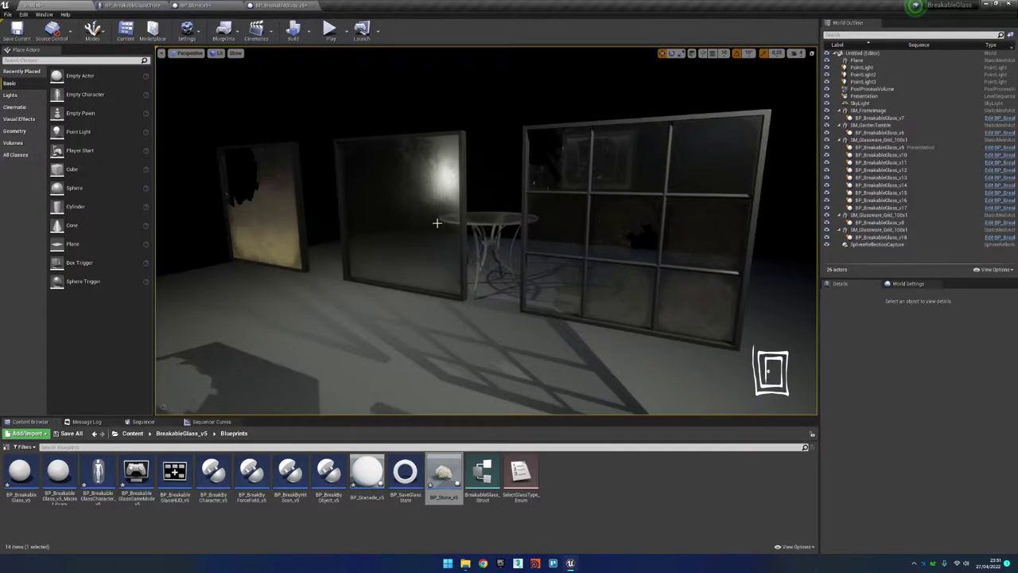
- Select the middle BP_BreakableGlass_v8 glass pane in the viewport
{"action": "left_click", "coordinate": [433, 223]}
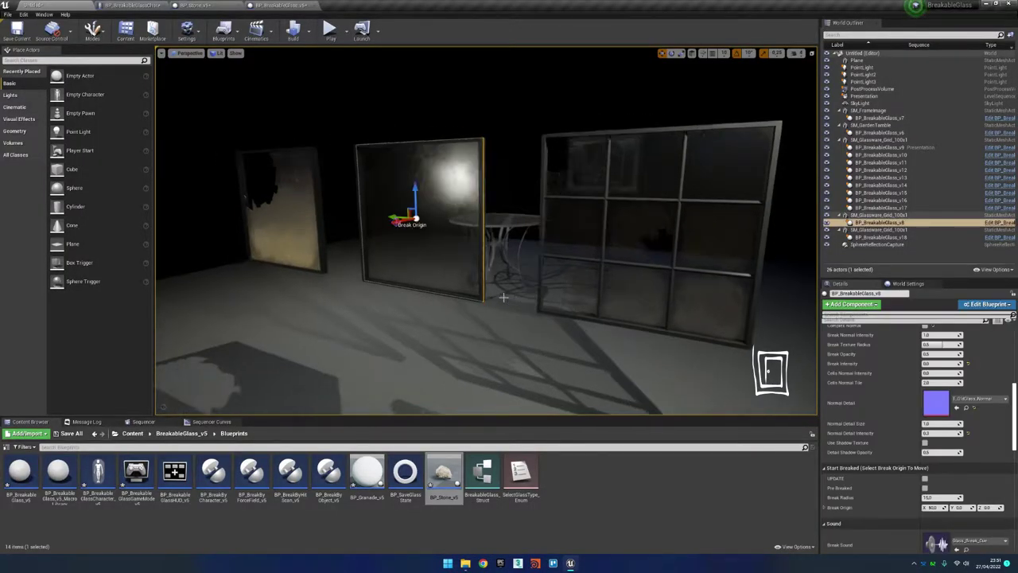
{"action": "mouse_move", "coordinate": [531, 309]}
{"action": "left_mouse_down", "text": "alt"}
{"action": "mouse_move", "coordinate": [525, 275]}
{"action": "mouse_move", "coordinate": [477, 271]}
{"action": "left_mouse_up", "text": "alt"}
{"action": "scroll", "coordinate": [883, 385], "scroll_direction": "up", "scroll_amount": 5}
{"action": "left_click", "coordinate": [925, 382]}
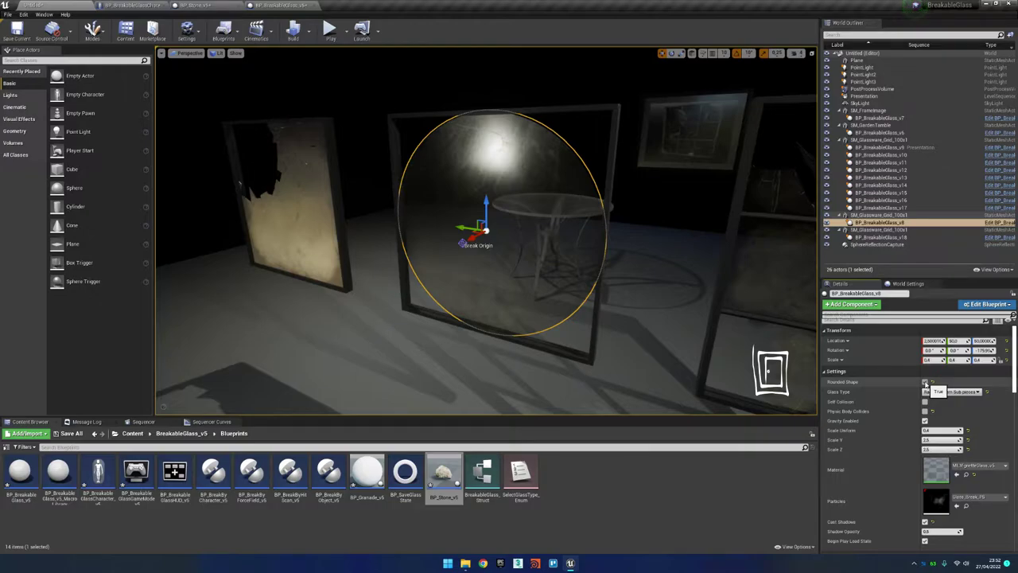
{"action": "left_click", "coordinate": [925, 382]}
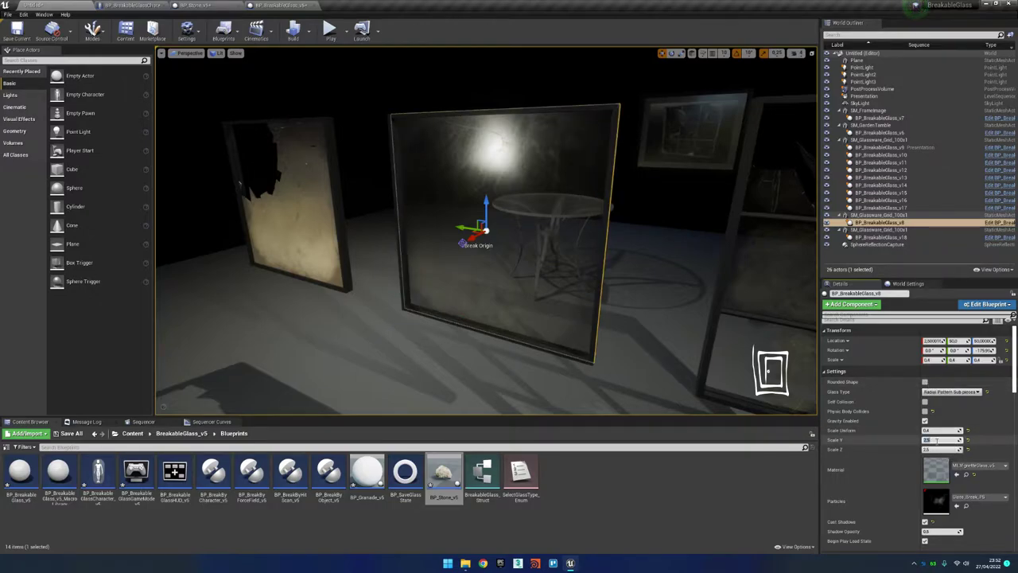
{"action": "type", "text": "0.4"}
{"action": "key", "text": "Return"}
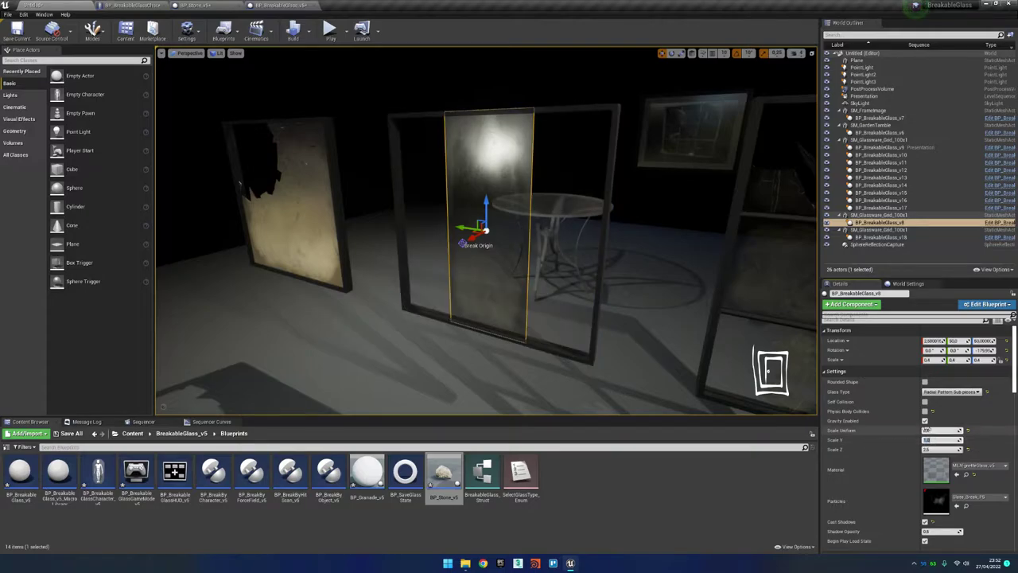
{"action": "left_click", "coordinate": [925, 382]}
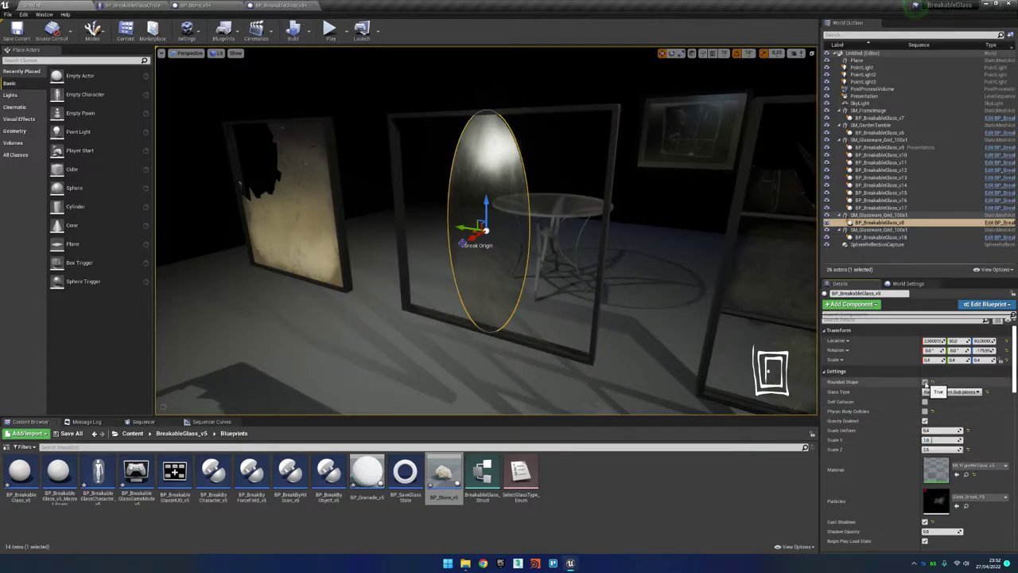
{"action": "left_click", "coordinate": [925, 384]}
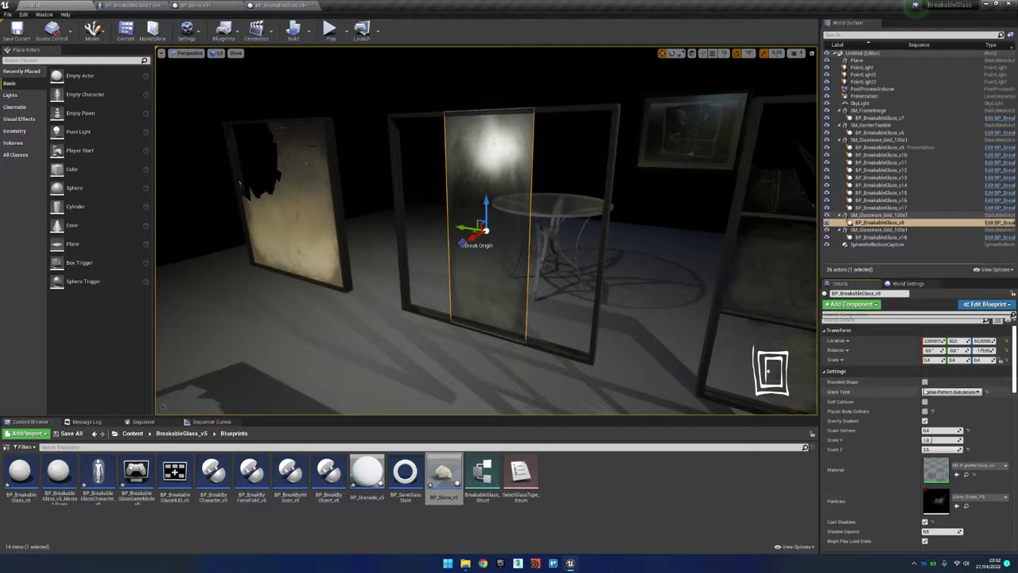
{"action": "left_click_drag", "start_coordinate": [1015, 358], "coordinate": [1015, 452]}
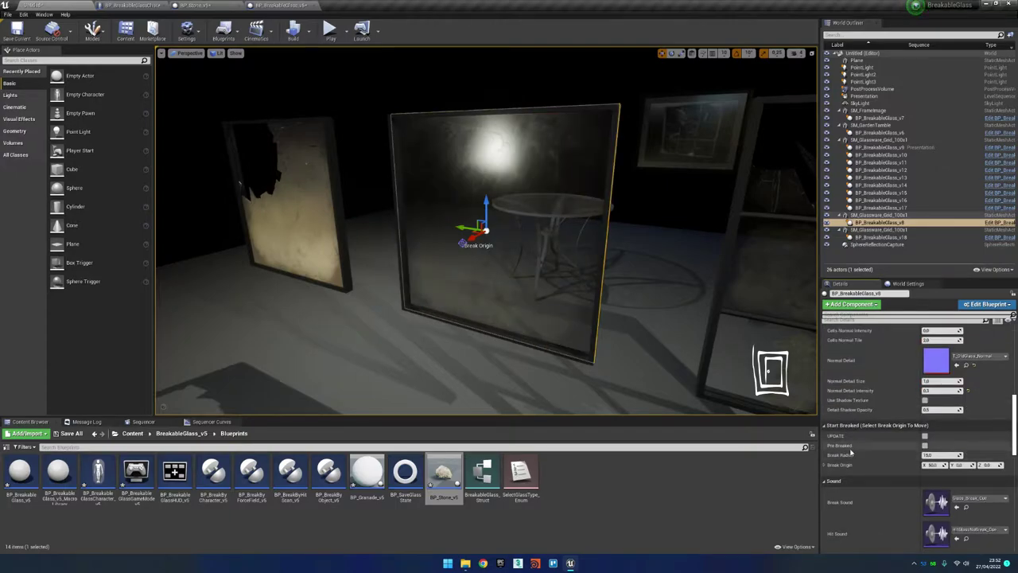
- Tick Pre Breaked, move the break origin toward the pane's upper left, and inspect the panes
{"action": "left_click", "coordinate": [925, 446]}
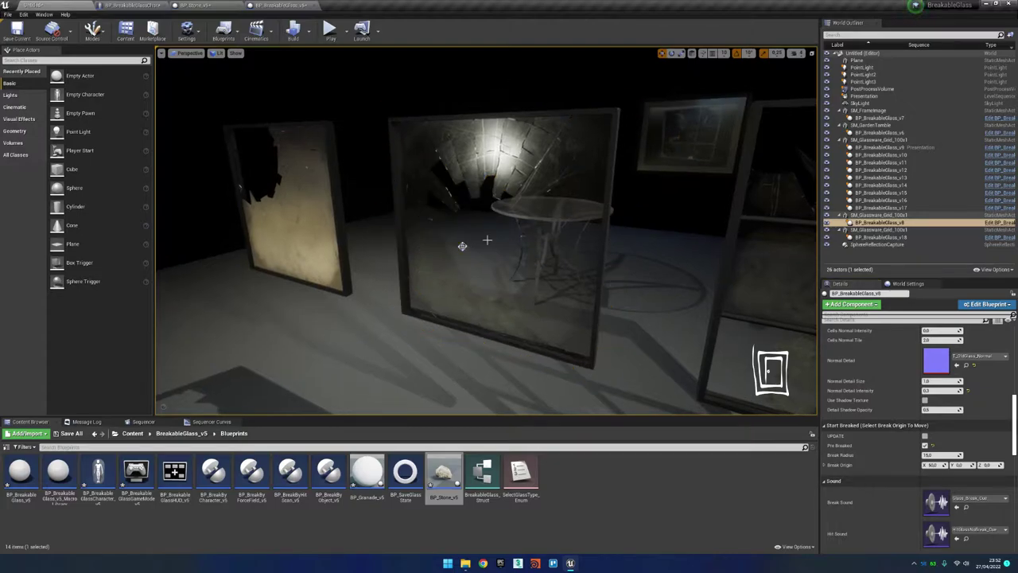
{"action": "mouse_move", "coordinate": [463, 246]}
{"action": "left_mouse_down"}
{"action": "mouse_move", "coordinate": [416, 202]}
{"action": "mouse_move", "coordinate": [426, 158]}
{"action": "mouse_move", "coordinate": [436, 171]}
{"action": "left_mouse_up"}
{"action": "mouse_move", "coordinate": [437, 171]}
{"action": "right_mouse_down"}
{"action": "mouse_move", "coordinate": [477, 223]}
{"action": "mouse_move", "coordinate": [381, 192]}
{"action": "right_mouse_up"}
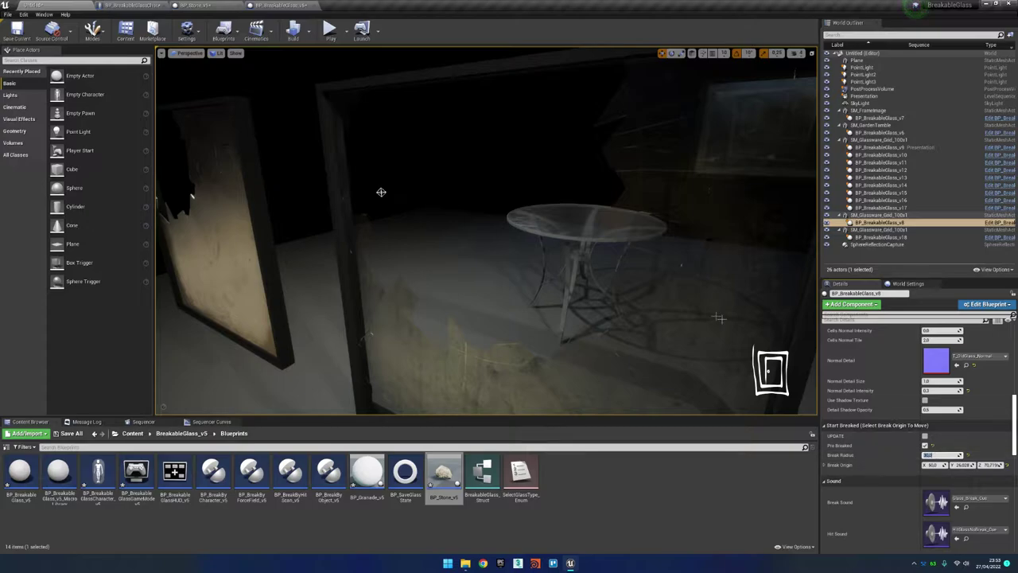
{"action": "mouse_move", "coordinate": [381, 192]}
{"action": "right_mouse_down"}
{"action": "mouse_move", "coordinate": [384, 93]}
{"action": "mouse_move", "coordinate": [419, 148]}
{"action": "right_mouse_up"}
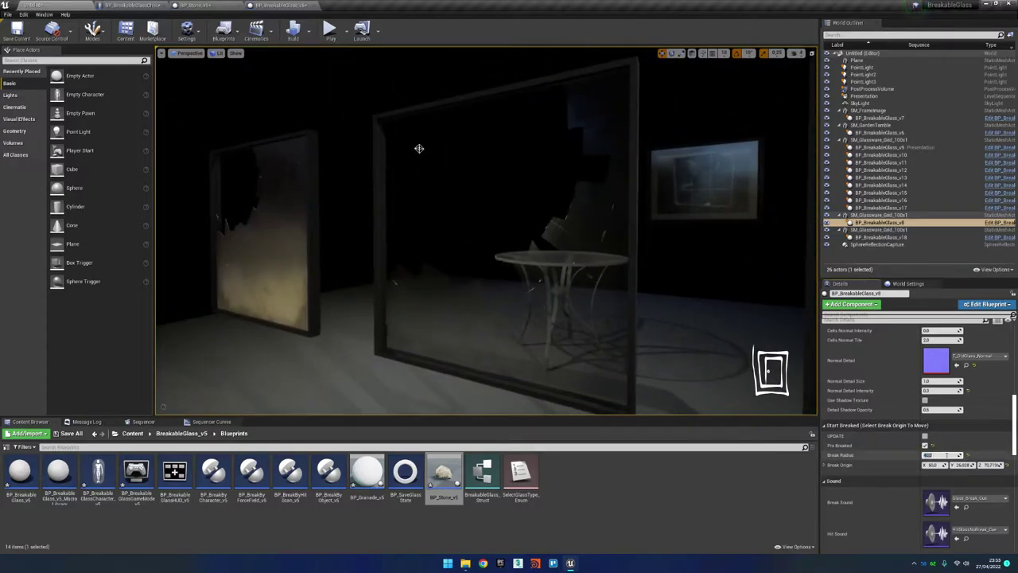
- Set the Glass Type break pattern to Sharp Spiky Sub pieces, passing through Radial Pattern
{"action": "scroll", "coordinate": [1009, 391], "scroll_direction": "up", "scroll_amount": 10}
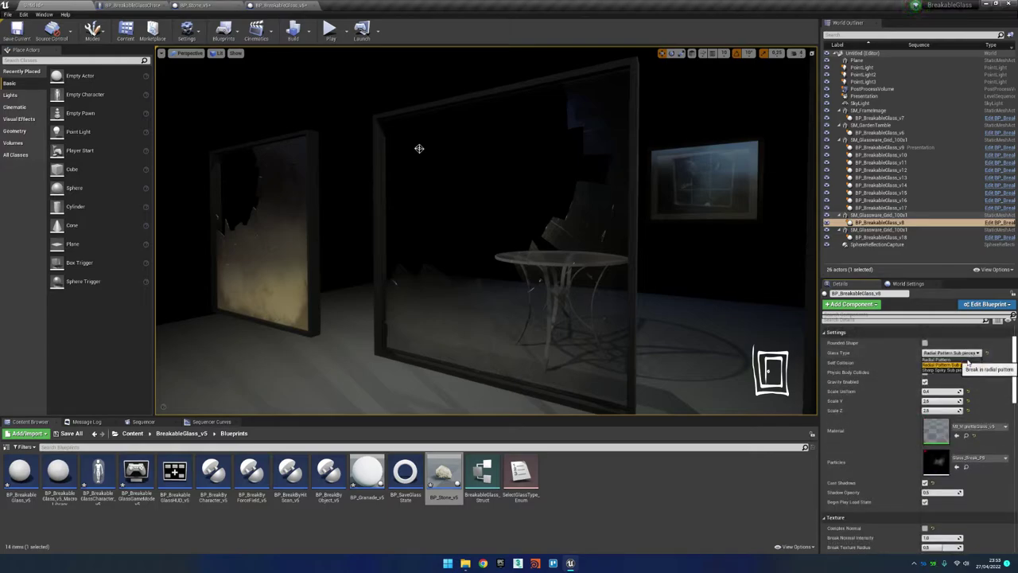
{"action": "left_click", "coordinate": [961, 358]}
{"action": "left_click", "coordinate": [948, 370]}
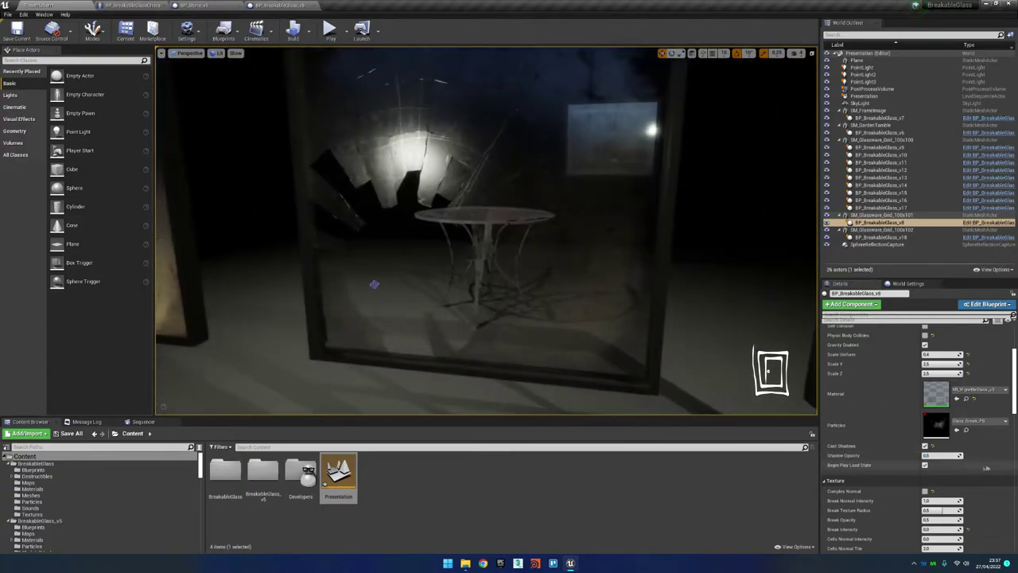
- Turn on Complex Normal, try Cells Normal Intensity 1, then reset it to default
{"action": "scroll", "coordinate": [1014, 408], "scroll_direction": "down", "scroll_amount": 5}
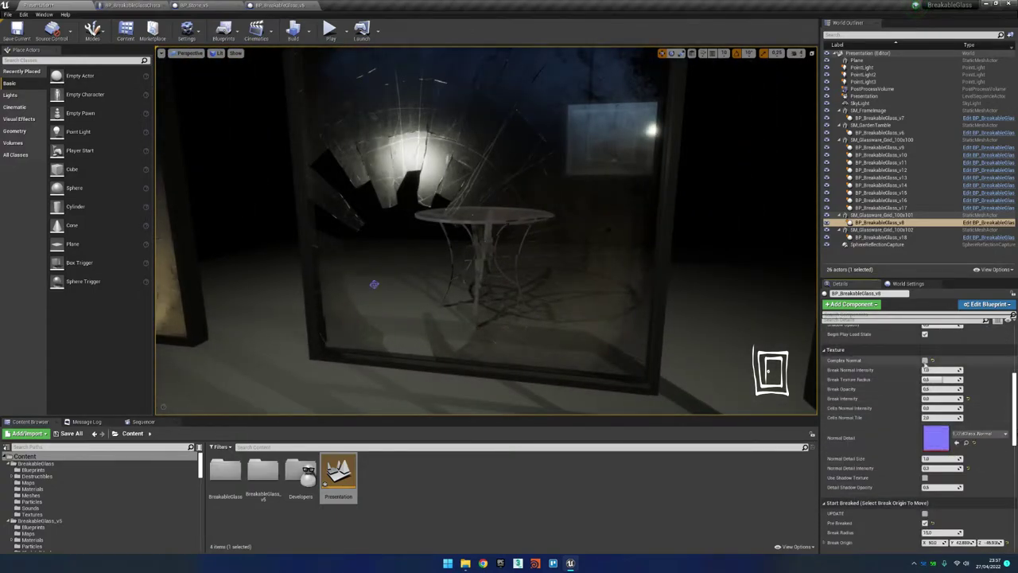
{"action": "left_click", "coordinate": [925, 361]}
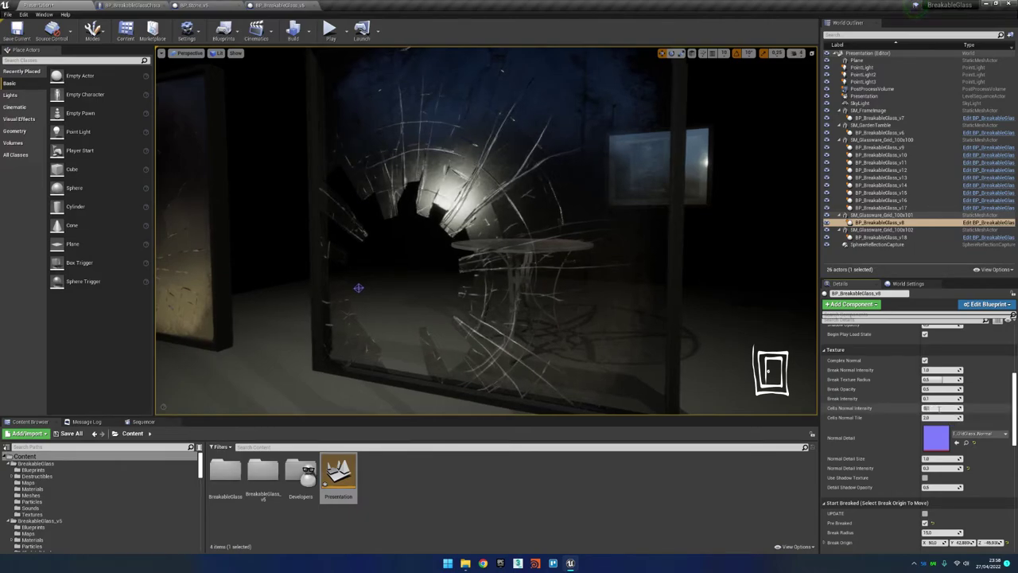
{"action": "type", "text": "1"}
{"action": "key", "text": "Return"}
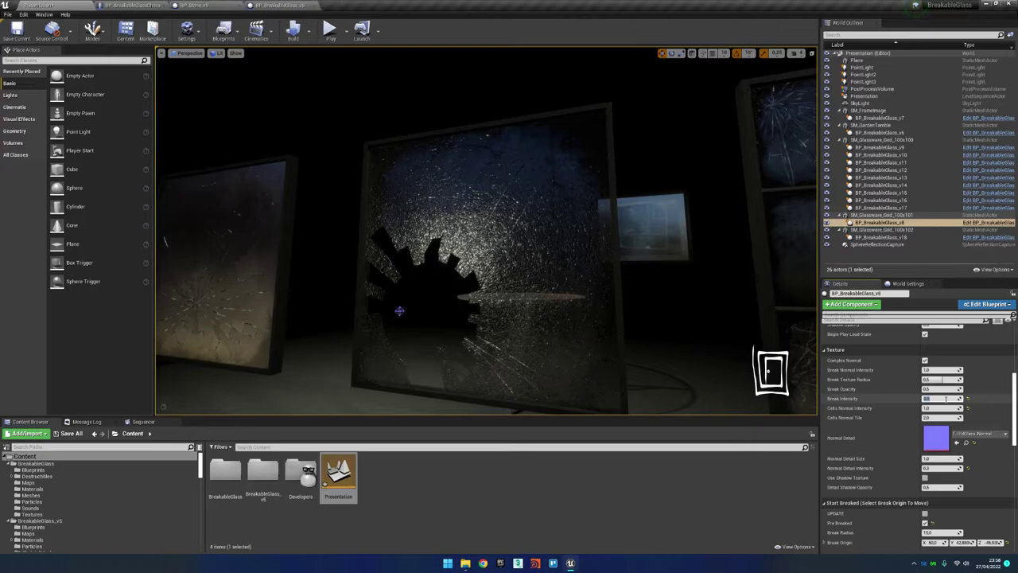
{"action": "scroll", "coordinate": [912, 379], "scroll_direction": "up", "scroll_amount": 3}
{"action": "scroll", "coordinate": [927, 375], "scroll_direction": "up", "scroll_amount": 3}
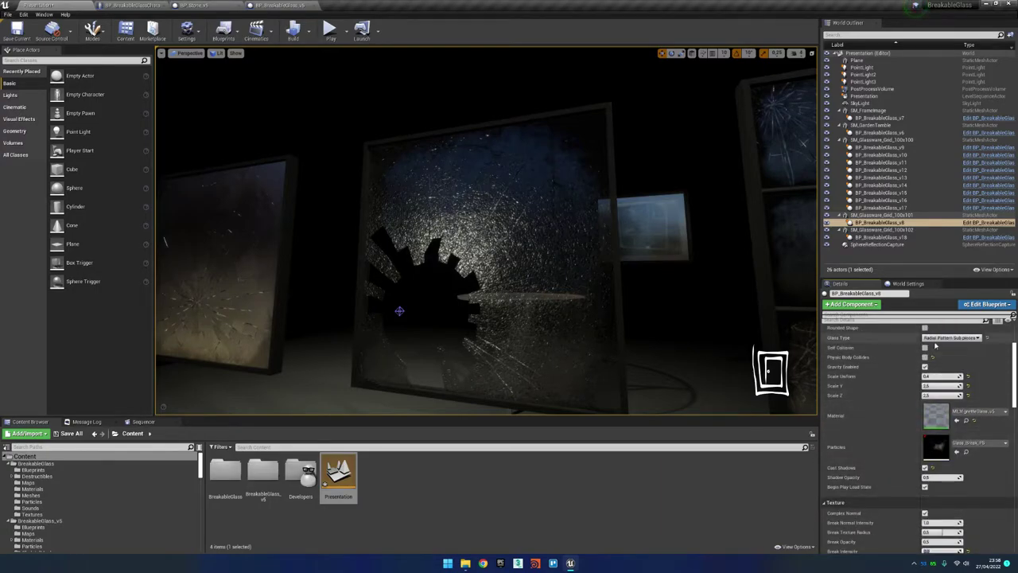
{"action": "scroll", "coordinate": [946, 462], "scroll_direction": "down", "scroll_amount": 3}
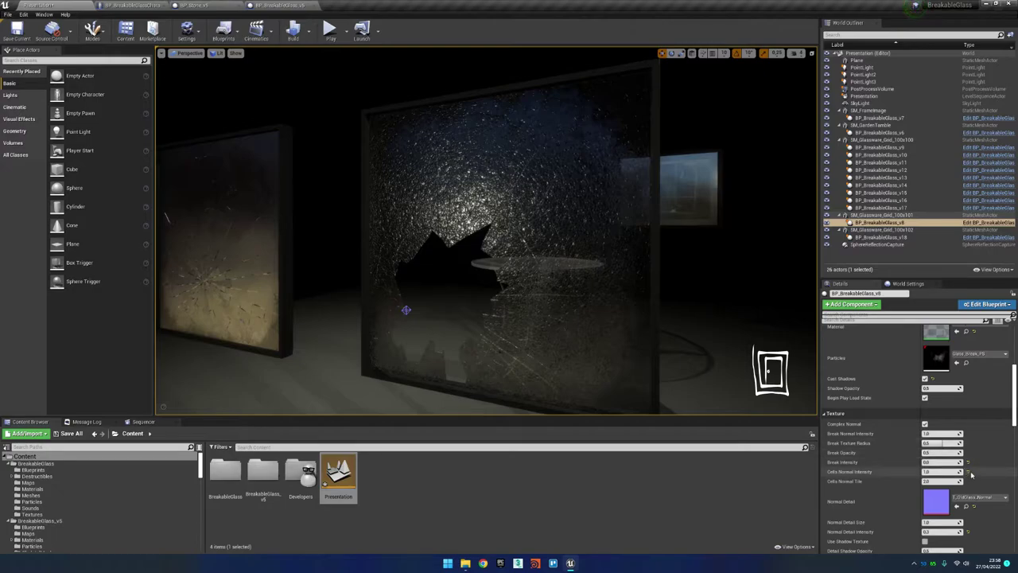
{"action": "left_click", "coordinate": [969, 472]}
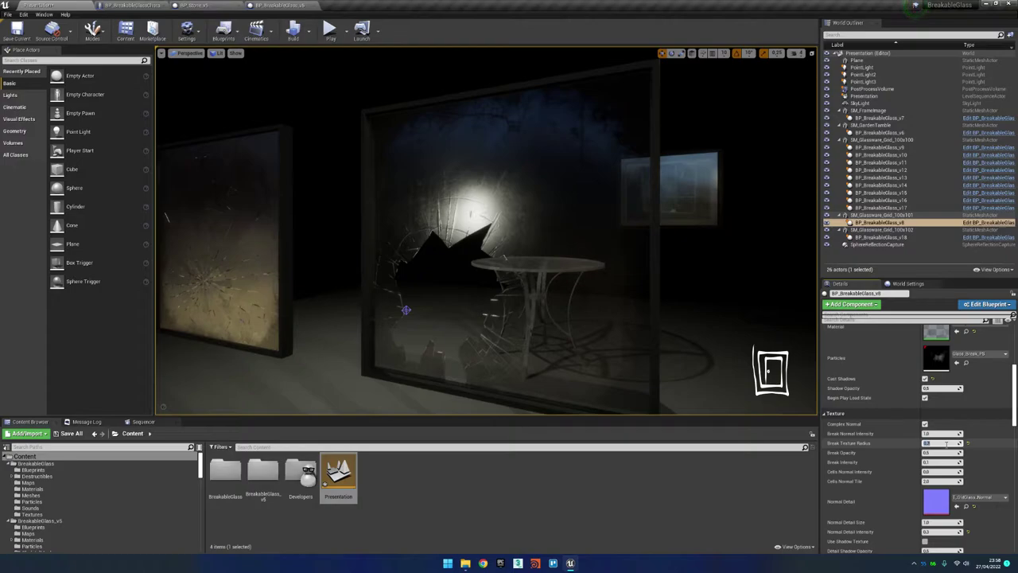
- Commit the new break texture radius and break normal intensity, leaving Complex Normal off
{"action": "key", "text": "Return"}
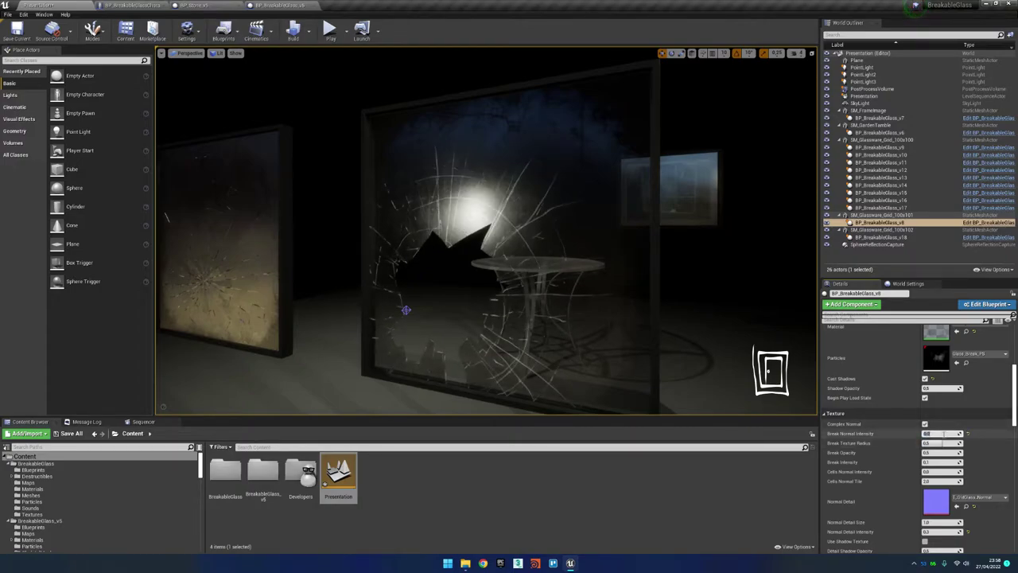
{"action": "key", "text": "Return"}
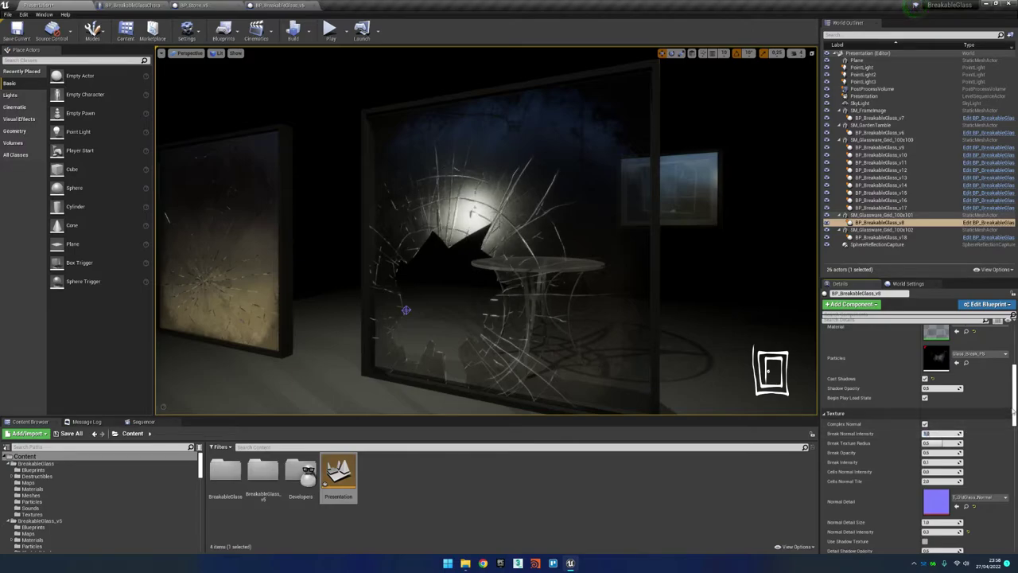
{"action": "scroll", "coordinate": [970, 409], "scroll_direction": "down", "scroll_amount": 1}
{"action": "left_click", "coordinate": [925, 391]}
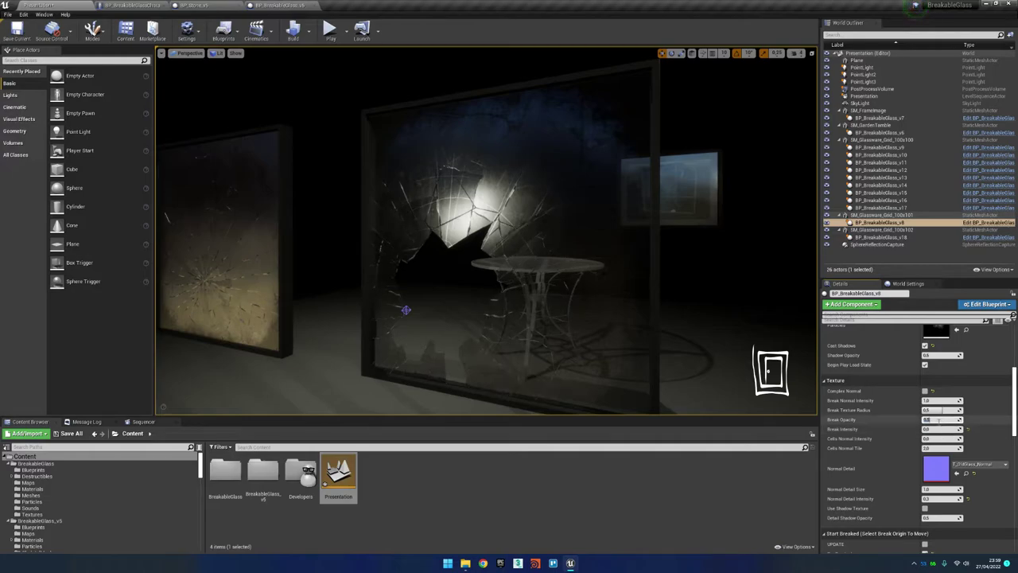
{"action": "right_click_drag", "start_coordinate": [621, 314], "coordinate": [684, 310]}
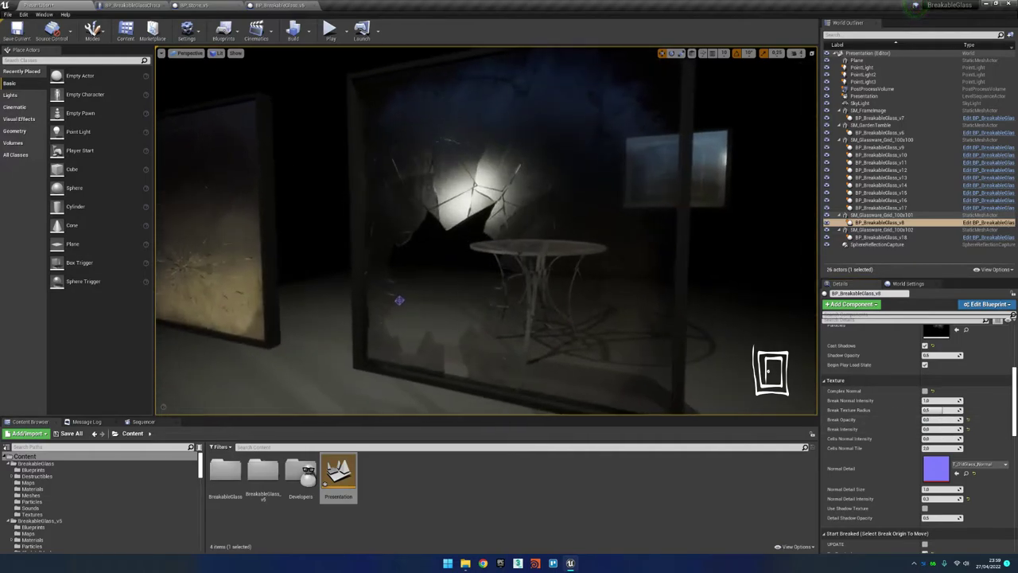
{"action": "left_click", "coordinate": [925, 391]}
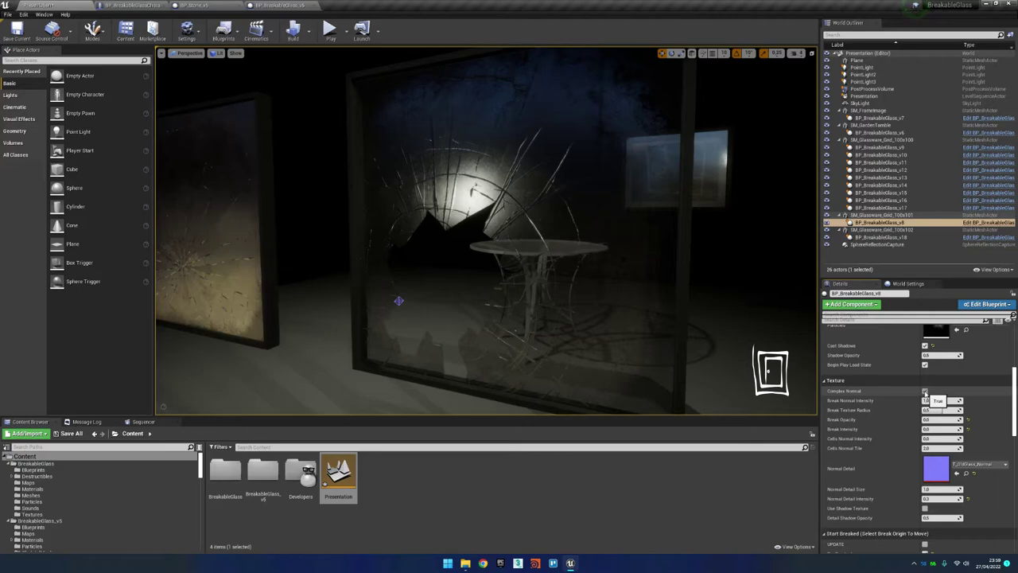
{"action": "left_click", "coordinate": [925, 391]}
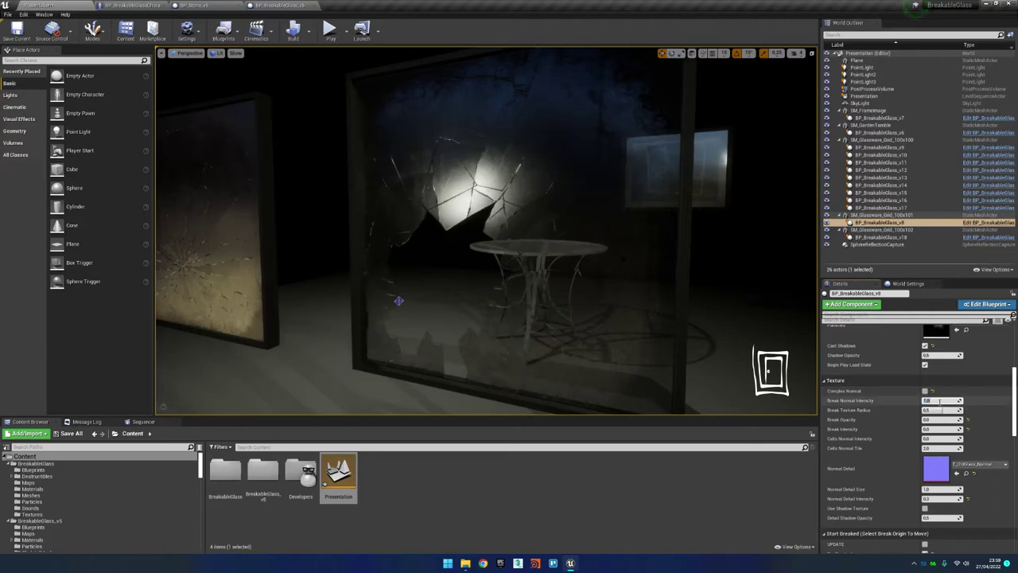
{"action": "right_click_drag", "start_coordinate": [586, 325], "coordinate": [586, 326]}
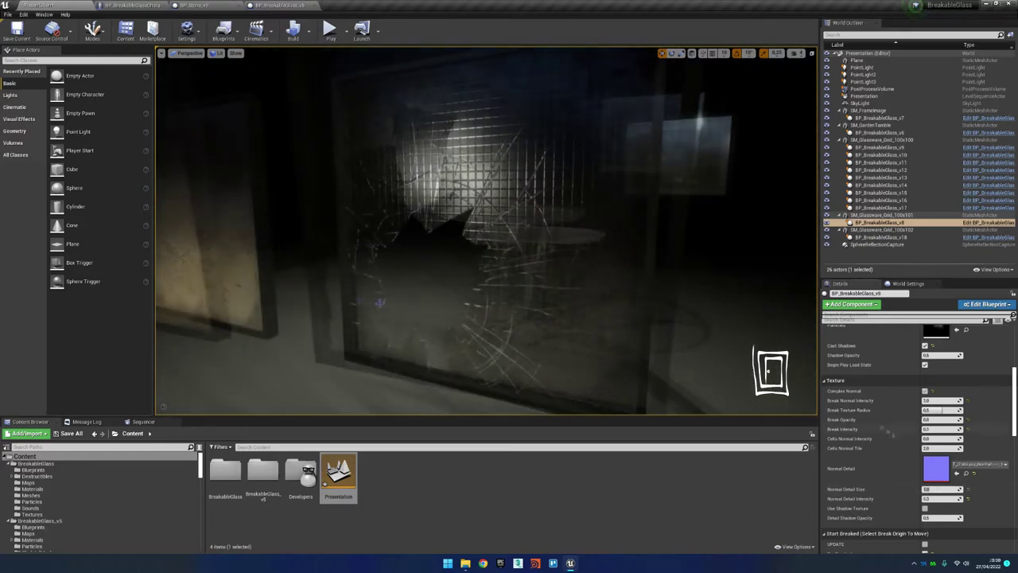
- Adjust Normal Detail Intensity and regenerate the pre-broken glass with UPDATE, viewed at an angle
{"action": "left_click", "coordinate": [941, 499]}
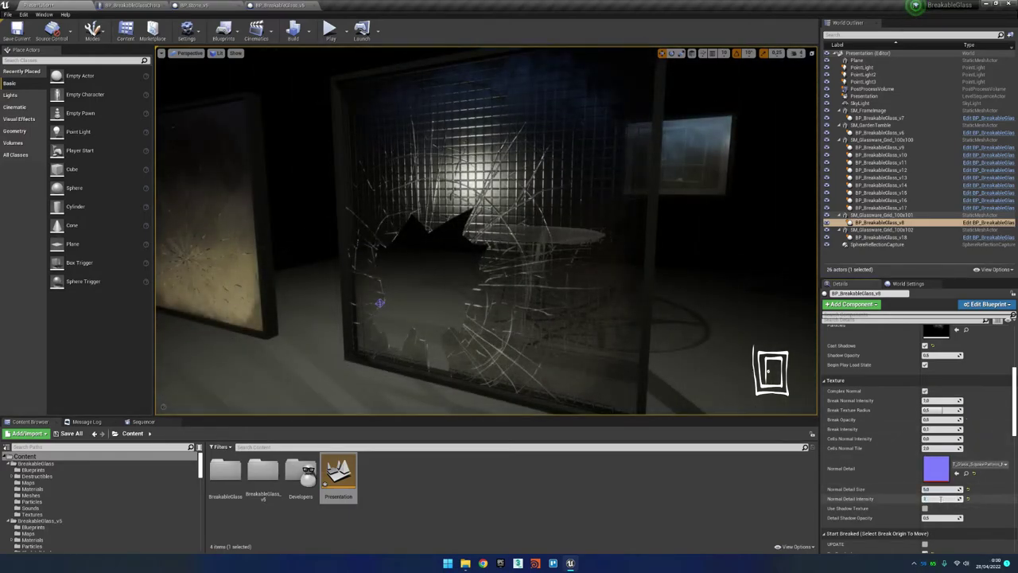
{"action": "scroll", "coordinate": [931, 493], "scroll_direction": "down", "scroll_amount": 3}
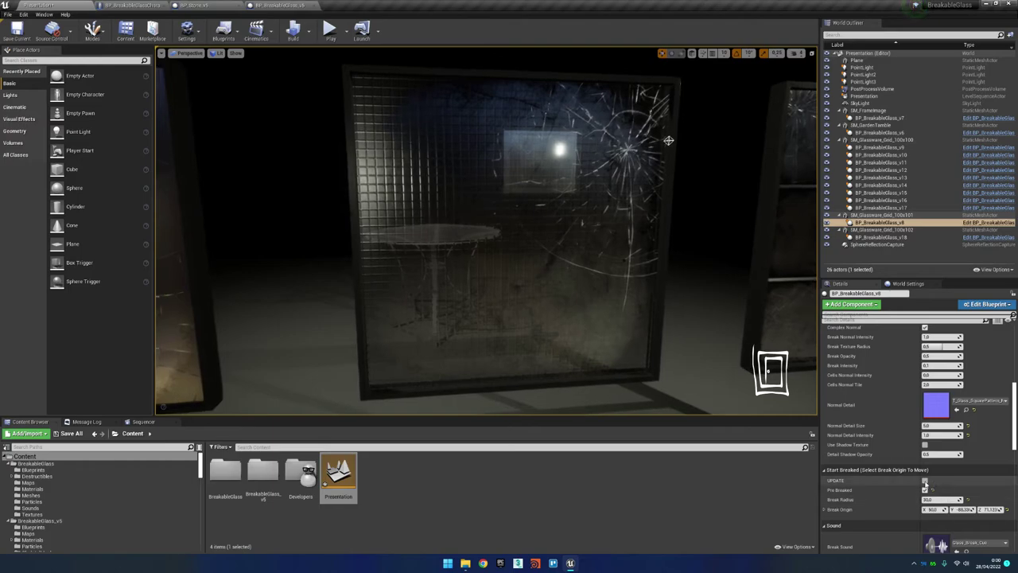
{"action": "left_click", "coordinate": [926, 482]}
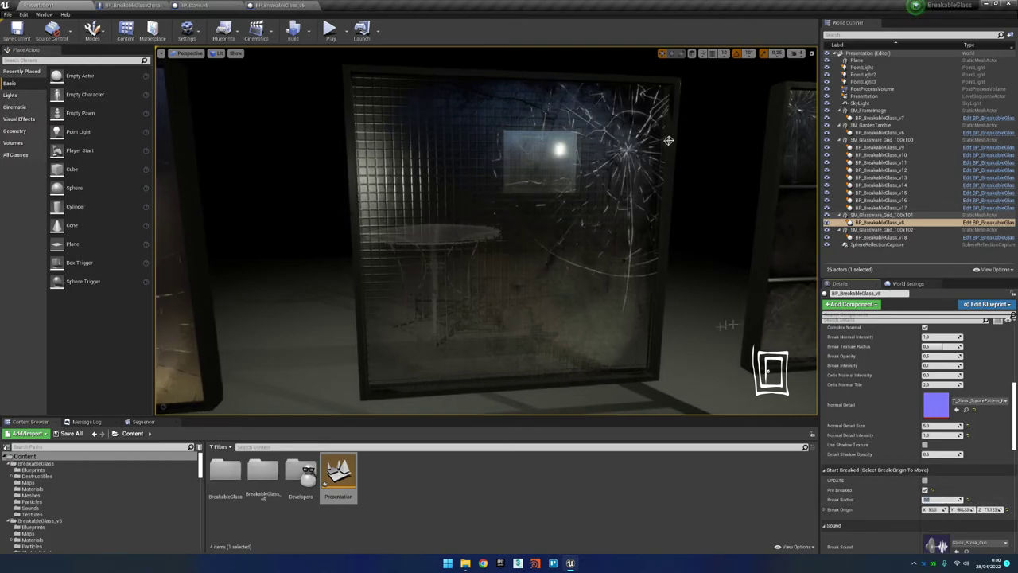
{"action": "left_click_drag", "start_coordinate": [669, 142], "coordinate": [584, 239], "text": "alt"}
- Try T_Glass_Normal, then set the Normal Detail texture to T_Wave_Normal
{"action": "left_click", "coordinate": [983, 400]}
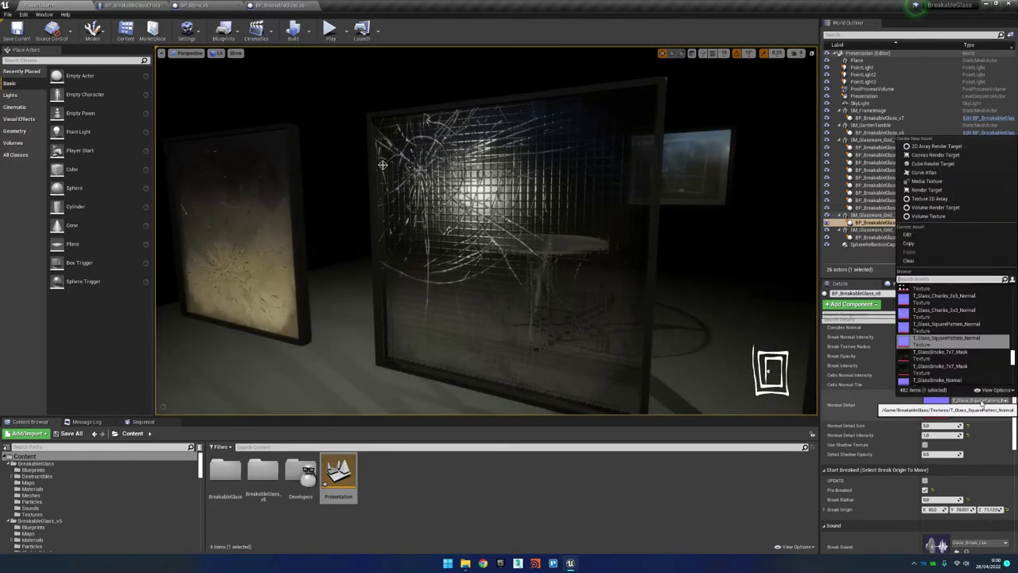
{"action": "type", "text": "old"}
{"action": "left_click", "coordinate": [935, 316]}
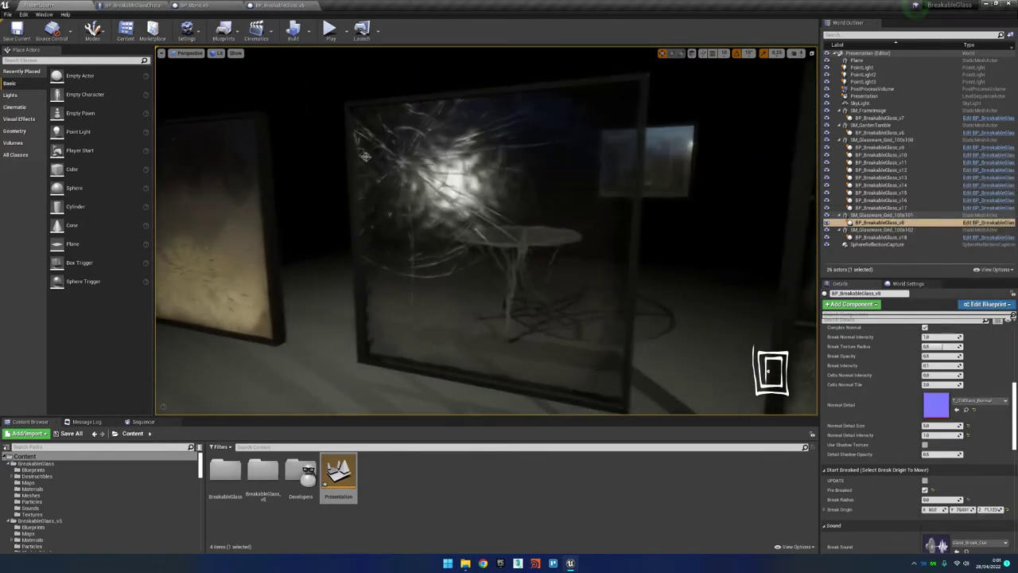
{"action": "left_click", "coordinate": [983, 400]}
{"action": "left_click", "coordinate": [947, 304]}
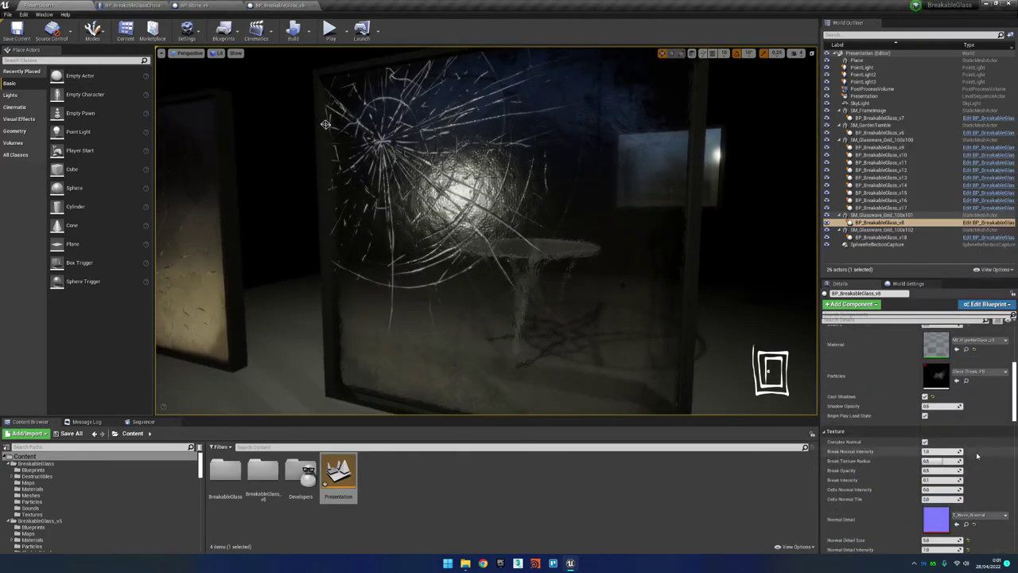
- Untick Pre Breaked so the pane starts intact, and bring up the material choices
{"action": "scroll", "coordinate": [947, 461], "scroll_direction": "down", "scroll_amount": 1}
{"action": "left_click", "coordinate": [925, 478]}
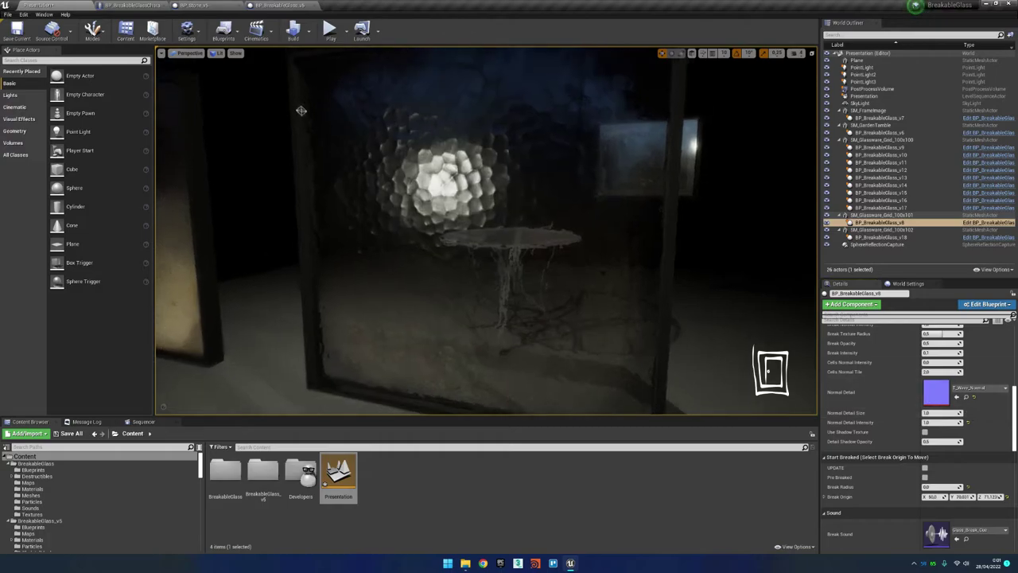
{"action": "scroll", "coordinate": [915, 398], "scroll_direction": "up", "scroll_amount": 5}
{"action": "scroll", "coordinate": [914, 397], "scroll_direction": "up", "scroll_amount": 2}
{"action": "left_click", "coordinate": [978, 428]}
{"action": "type", "text": "mi_glass"}
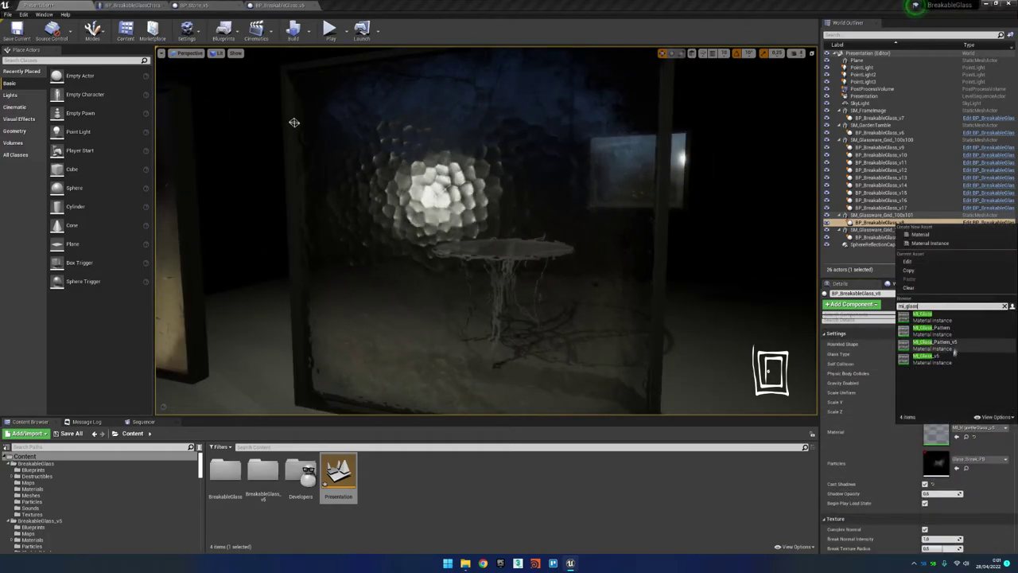
- Try MI_Glass_v5, then assign MI_FrozenGlass_v5 via a 'froz' search, testing normal intensity 0
{"action": "key", "text": "Return"}
{"action": "mouse_move", "coordinate": [293, 122]}
{"action": "right_mouse_down"}
{"action": "mouse_move", "coordinate": [327, 116]}
{"action": "mouse_move", "coordinate": [300, 109]}
{"action": "right_mouse_up"}
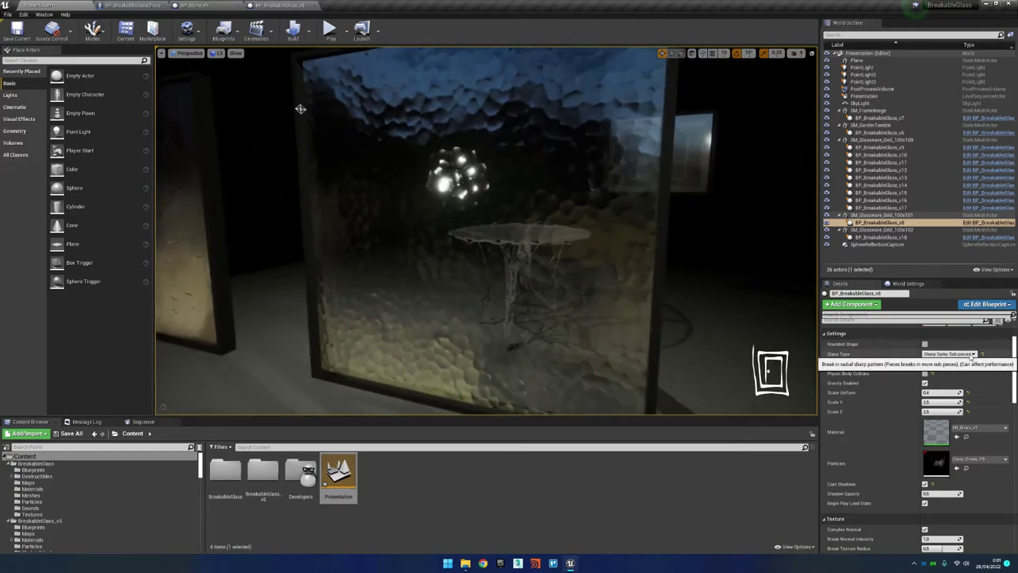
{"action": "left_click", "coordinate": [979, 428]}
{"action": "type", "text": "froz"}
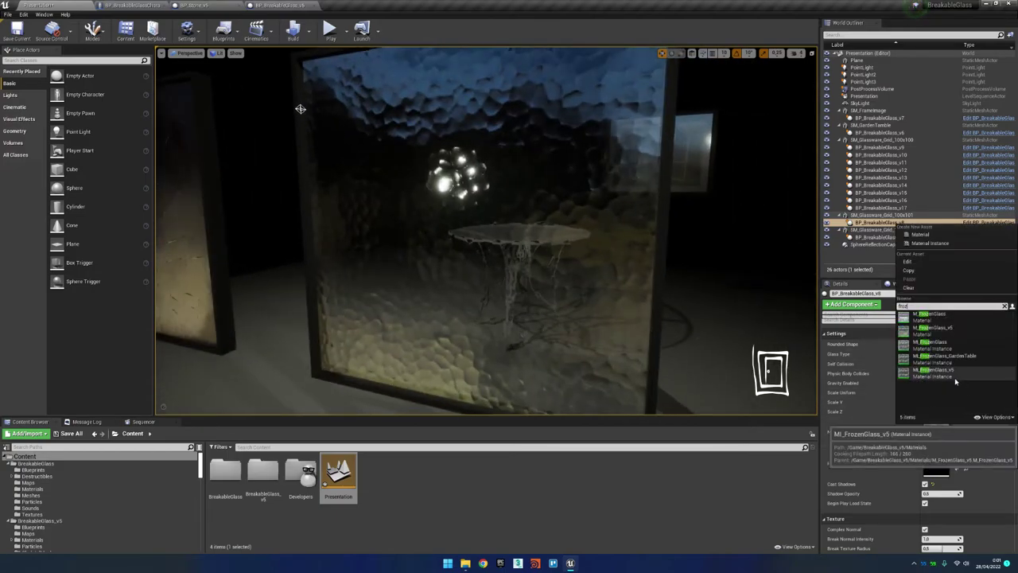
{"action": "left_click", "coordinate": [951, 377]}
{"action": "right_click_drag", "start_coordinate": [300, 109], "coordinate": [324, 121]}
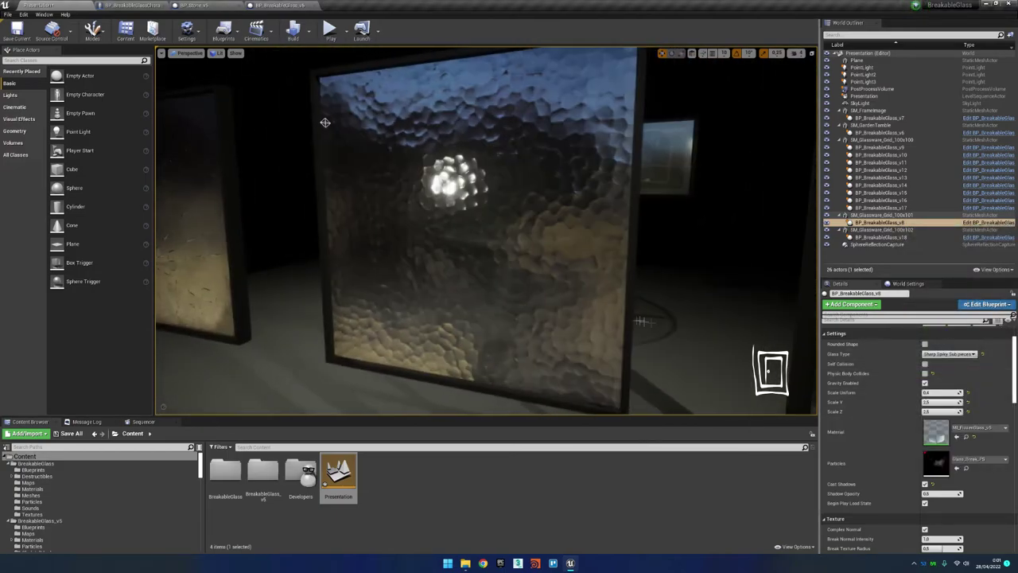
{"action": "left_click_drag", "start_coordinate": [955, 497], "coordinate": [945, 498]}
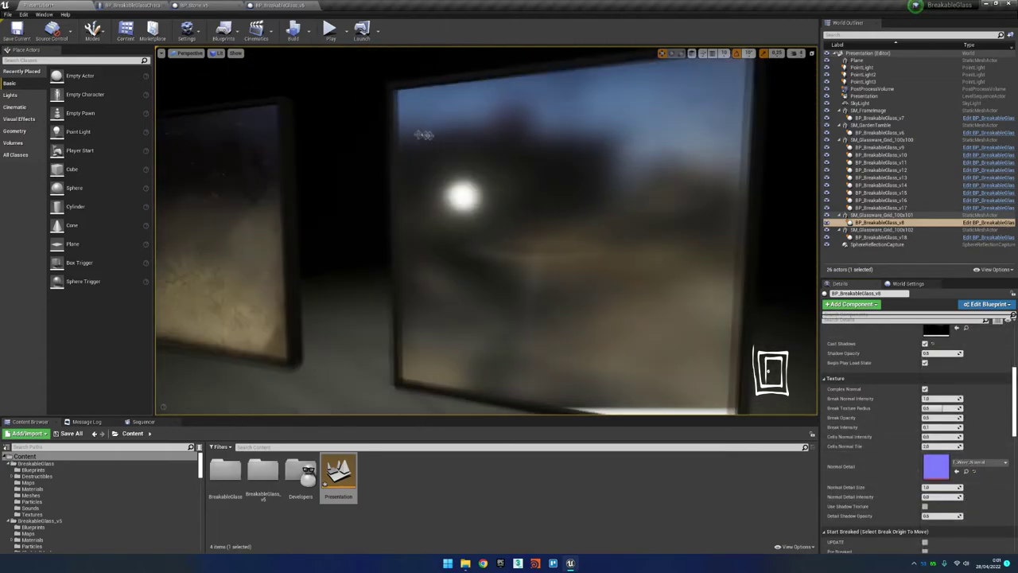
{"action": "key", "text": "Return"}
- Select the BP_BreakableGlass_v6 glass tabletop and frame it in the view
{"action": "left_click", "coordinate": [327, 126]}
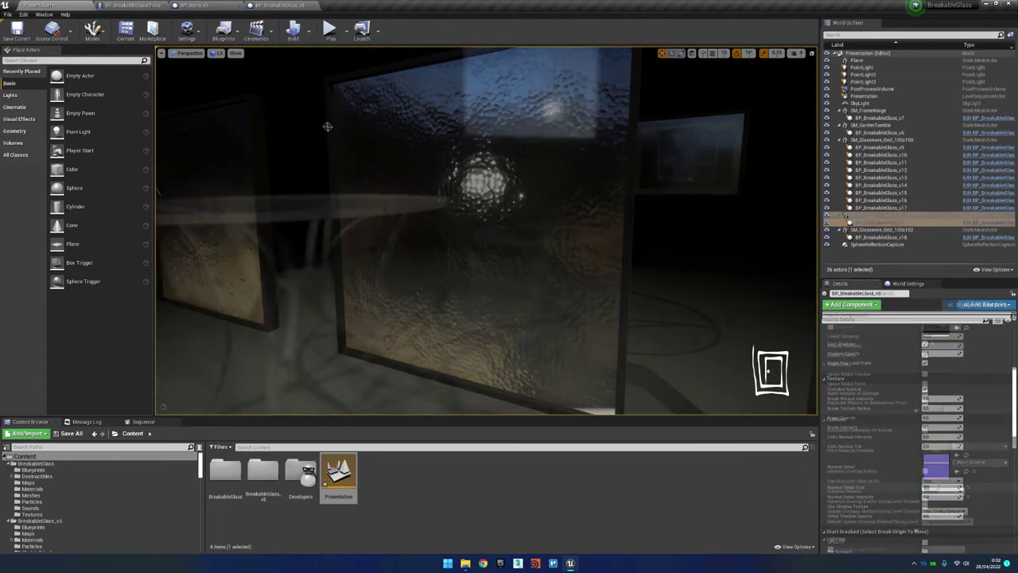
{"action": "mouse_move", "coordinate": [327, 126]}
{"action": "right_mouse_down"}
{"action": "mouse_move", "coordinate": [342, 147]}
{"action": "mouse_move", "coordinate": [343, 191]}
{"action": "right_mouse_up"}
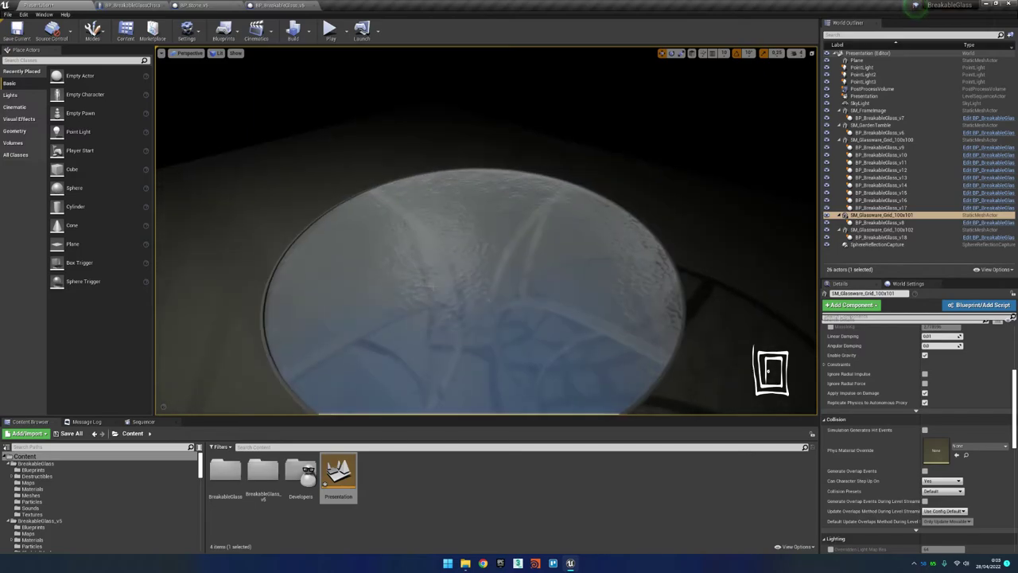
{"action": "double_click", "coordinate": [879, 132]}
{"action": "scroll", "coordinate": [989, 478], "scroll_direction": "down", "scroll_amount": 2}
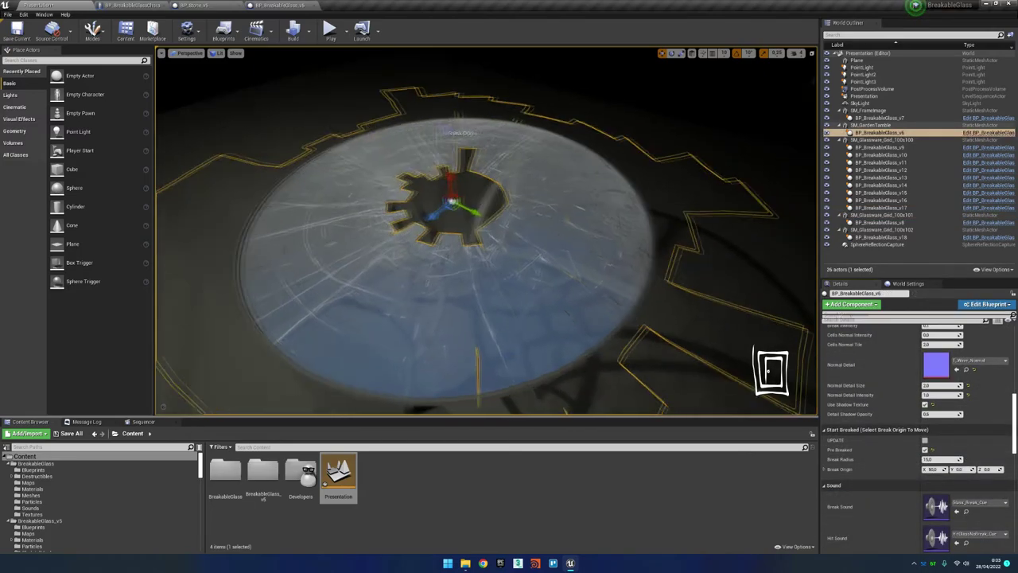
{"action": "scroll", "coordinate": [962, 430], "scroll_direction": "up", "scroll_amount": 5}
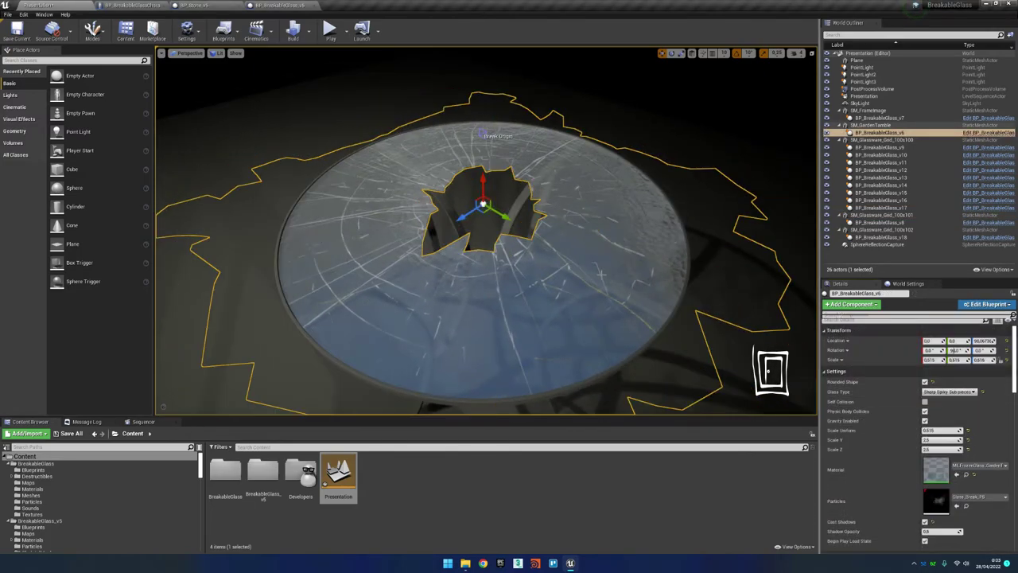
{"action": "scroll", "coordinate": [944, 419], "scroll_direction": "down", "scroll_amount": 3}
{"action": "scroll", "coordinate": [942, 422], "scroll_direction": "down", "scroll_amount": 3}
- Drag the break origin toward the tabletop's left edge and zoom in close
{"action": "right_click_drag", "start_coordinate": [552, 238], "coordinate": [553, 276]}
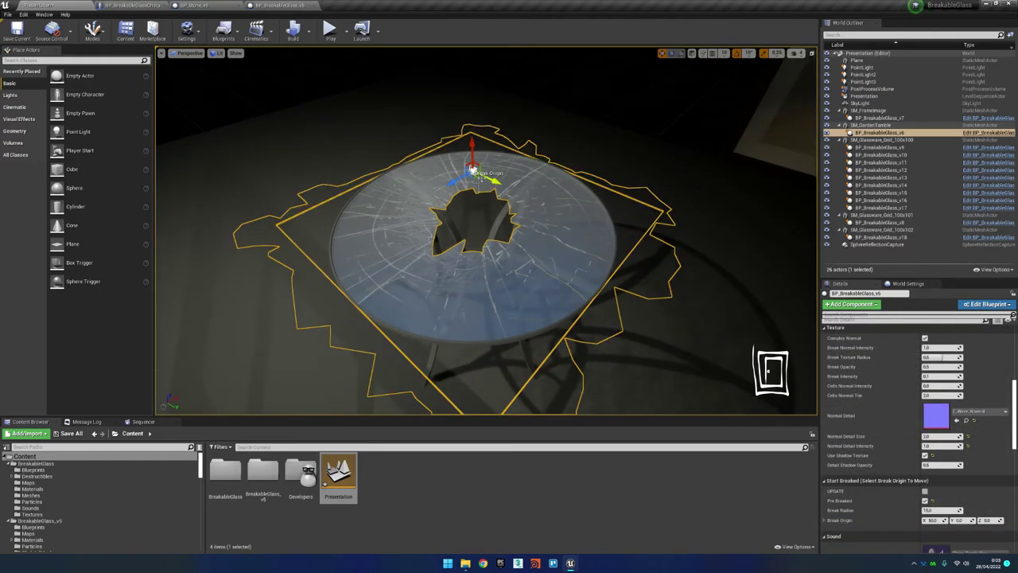
{"action": "mouse_move", "coordinate": [474, 216]}
{"action": "left_mouse_down"}
{"action": "mouse_move", "coordinate": [364, 216]}
{"action": "mouse_move", "coordinate": [534, 206]}
{"action": "mouse_move", "coordinate": [517, 191]}
{"action": "left_mouse_up"}
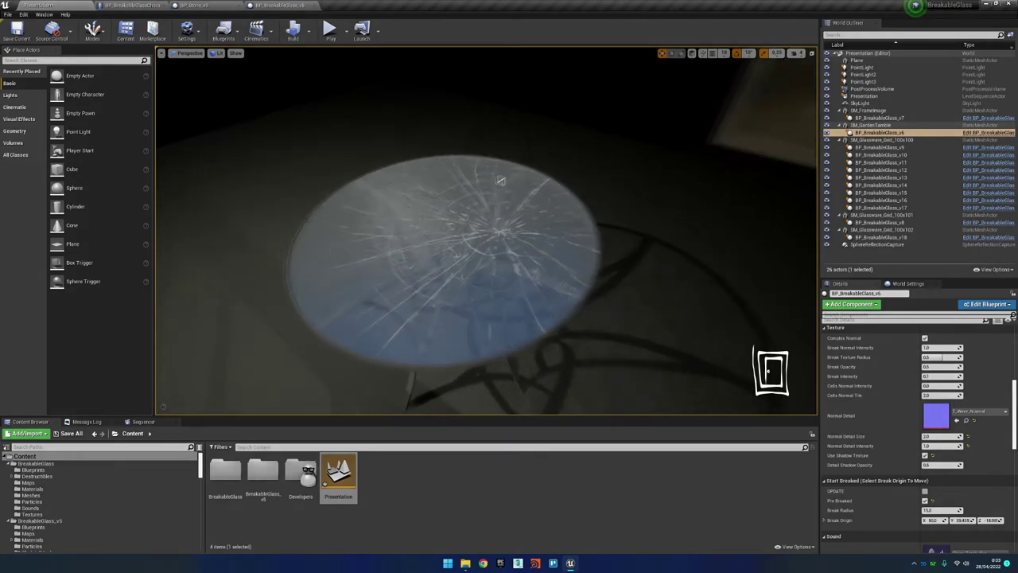
{"action": "key", "text": "f"}
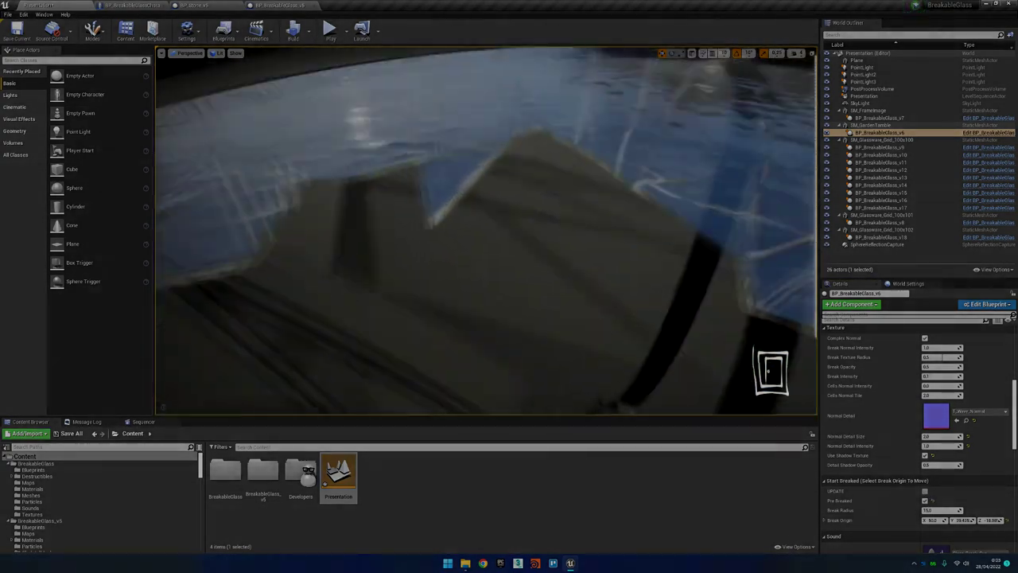